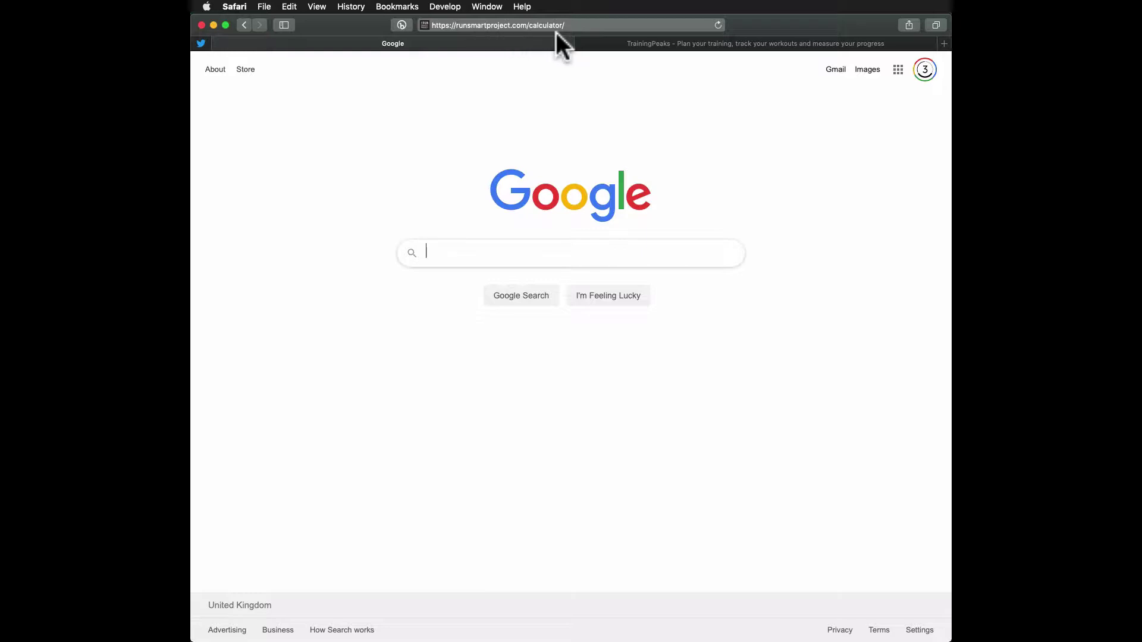
left_click(580, 25)
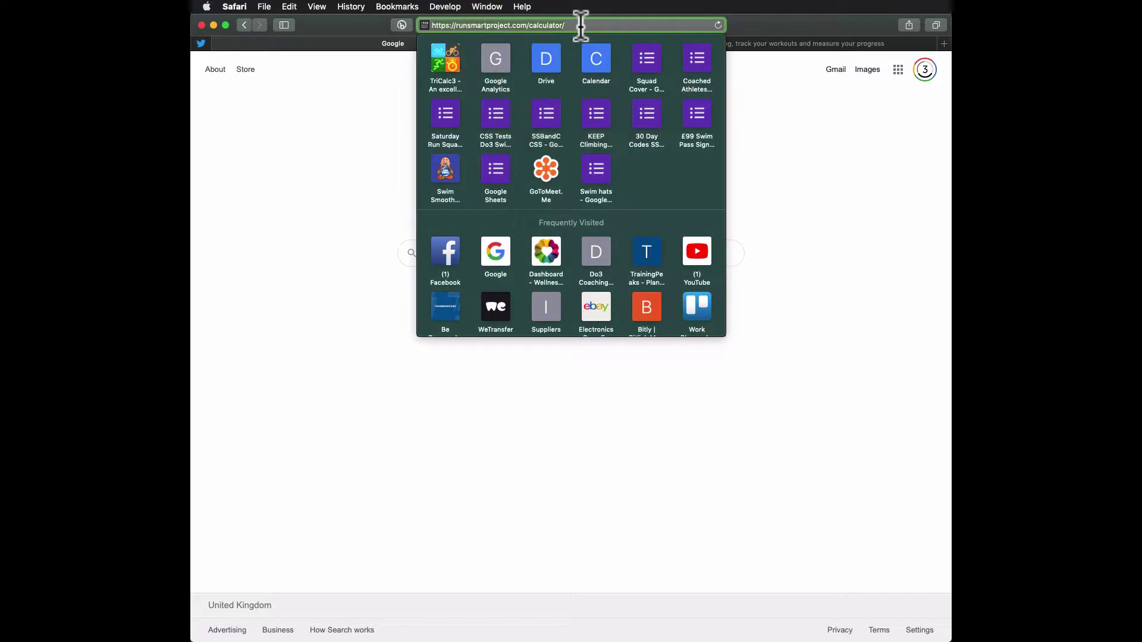
key("Return")
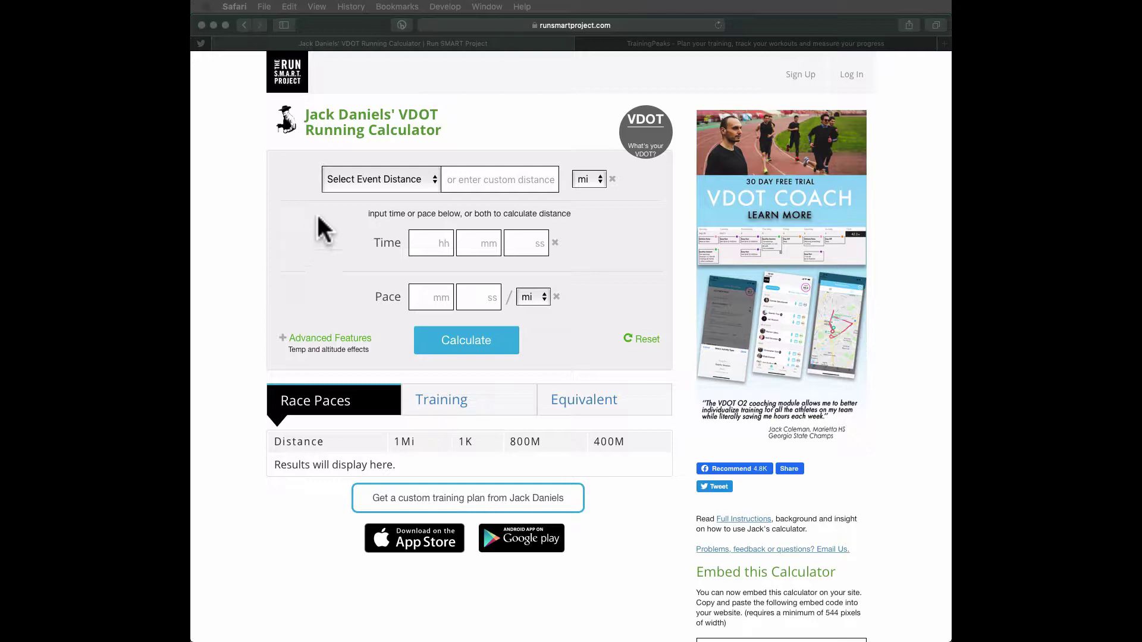
left_click(408, 179)
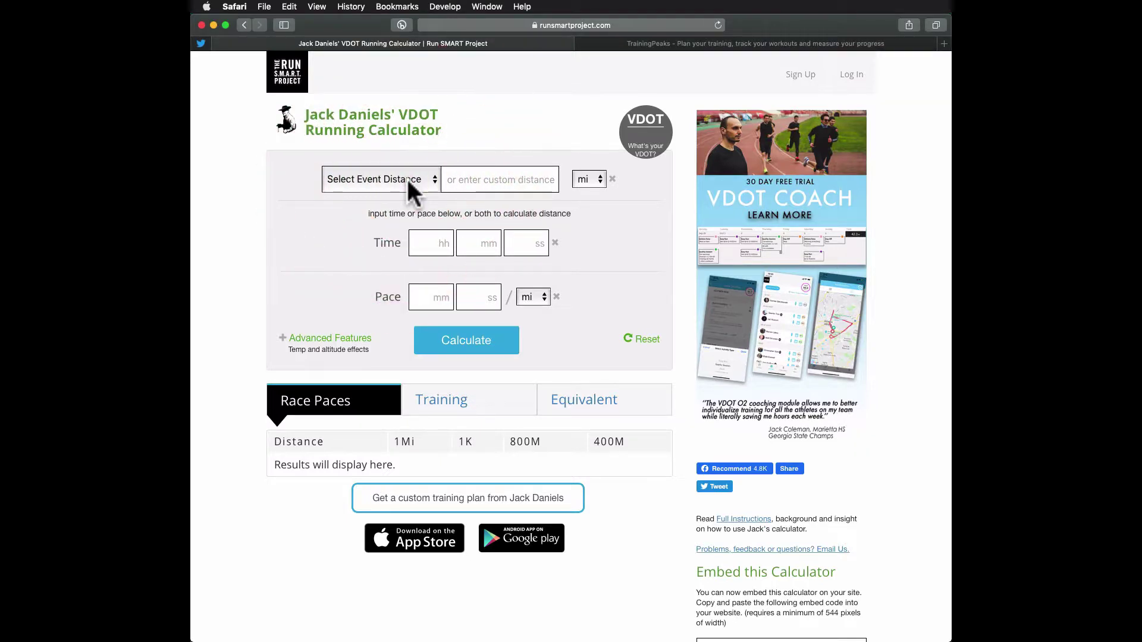
left_click(408, 180)
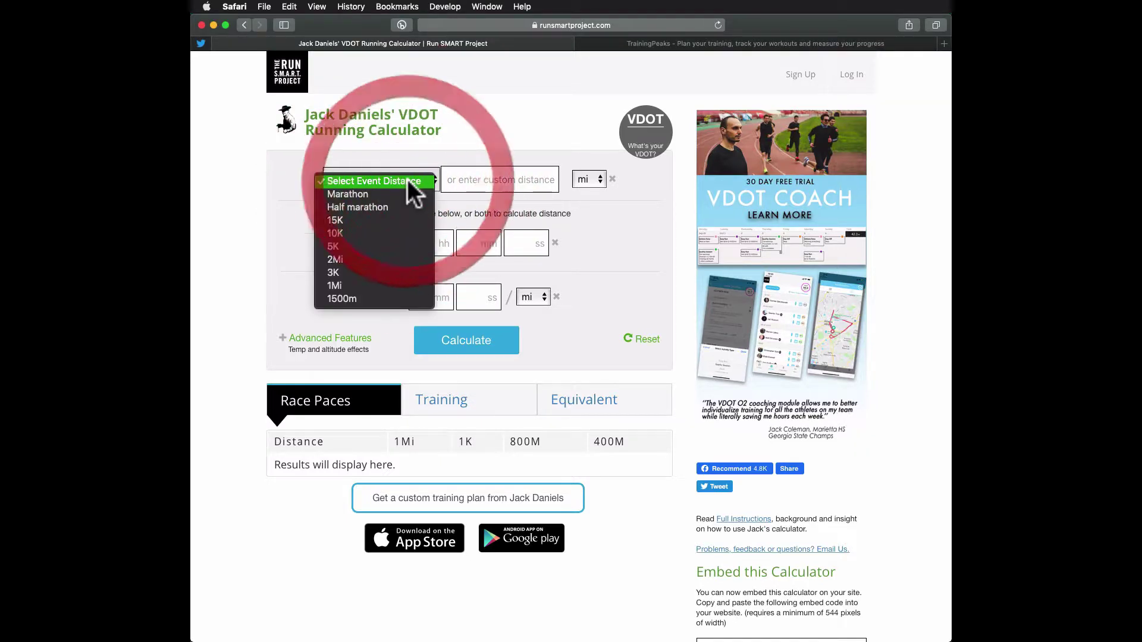
left_click(345, 245)
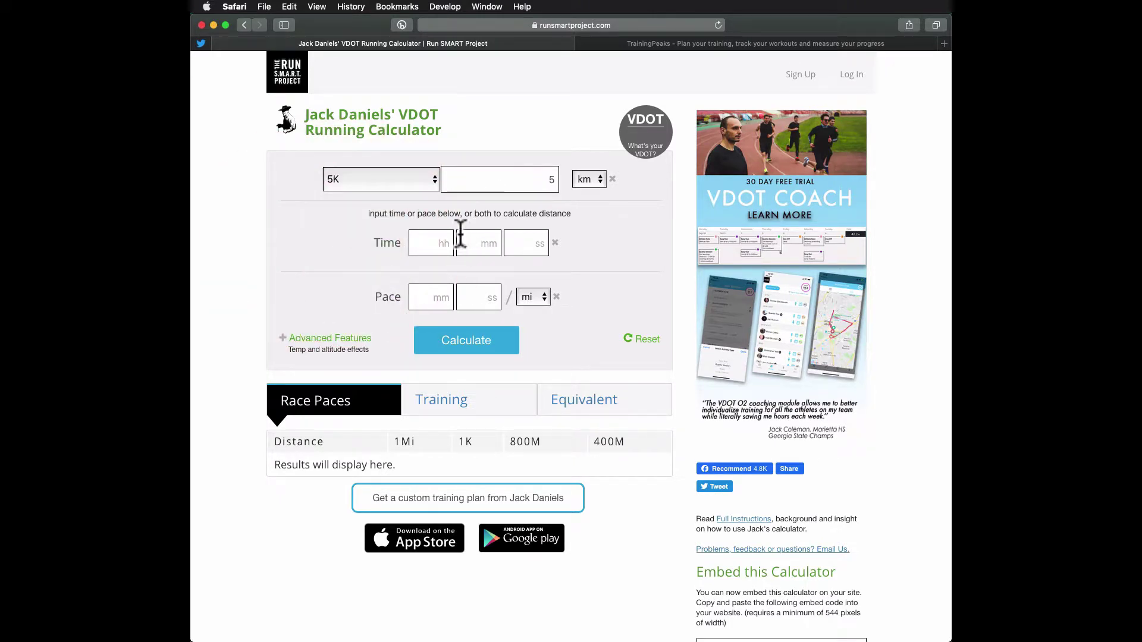
Enter a 5K time of 20 minutes 30 seconds and calculate the results.
left_click(483, 248)
type("20")
left_click(529, 244)
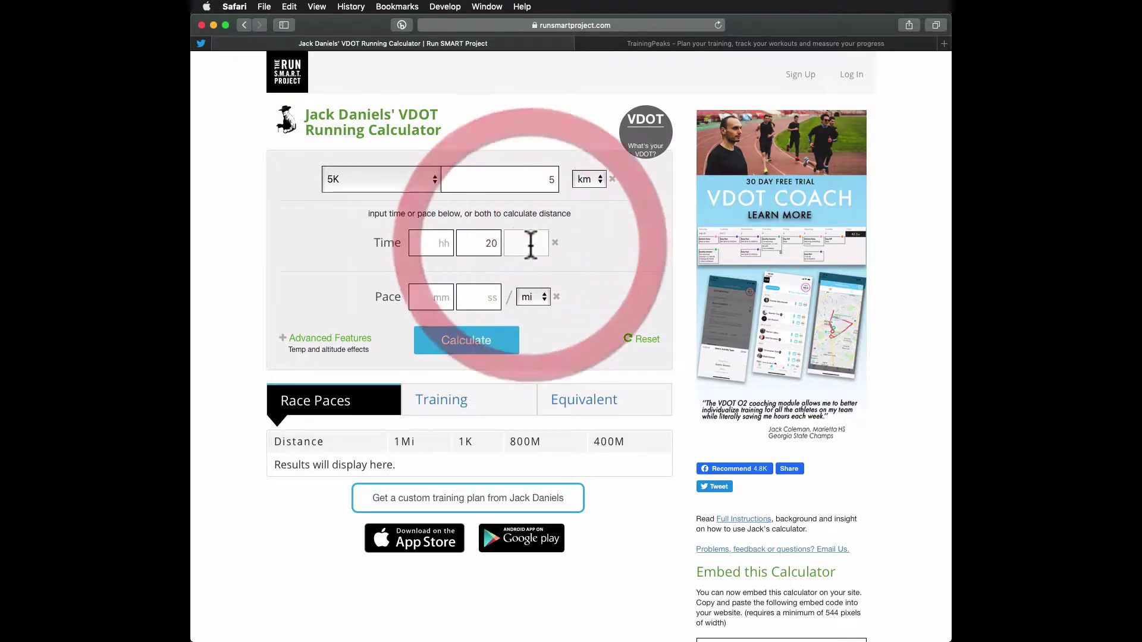
type("30")
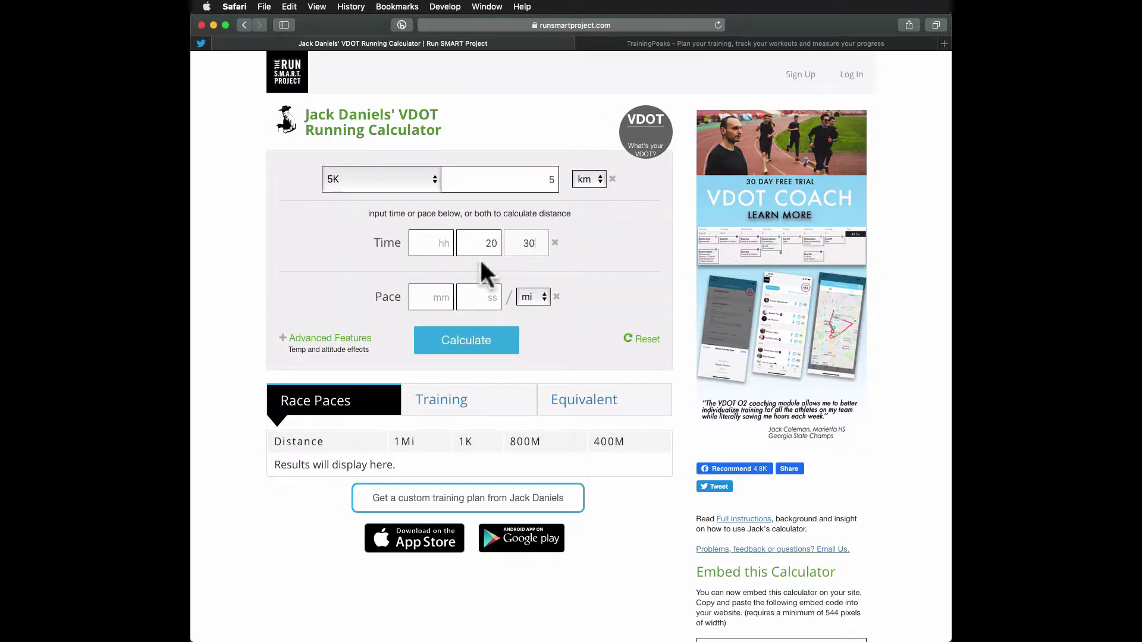
left_click(473, 342)
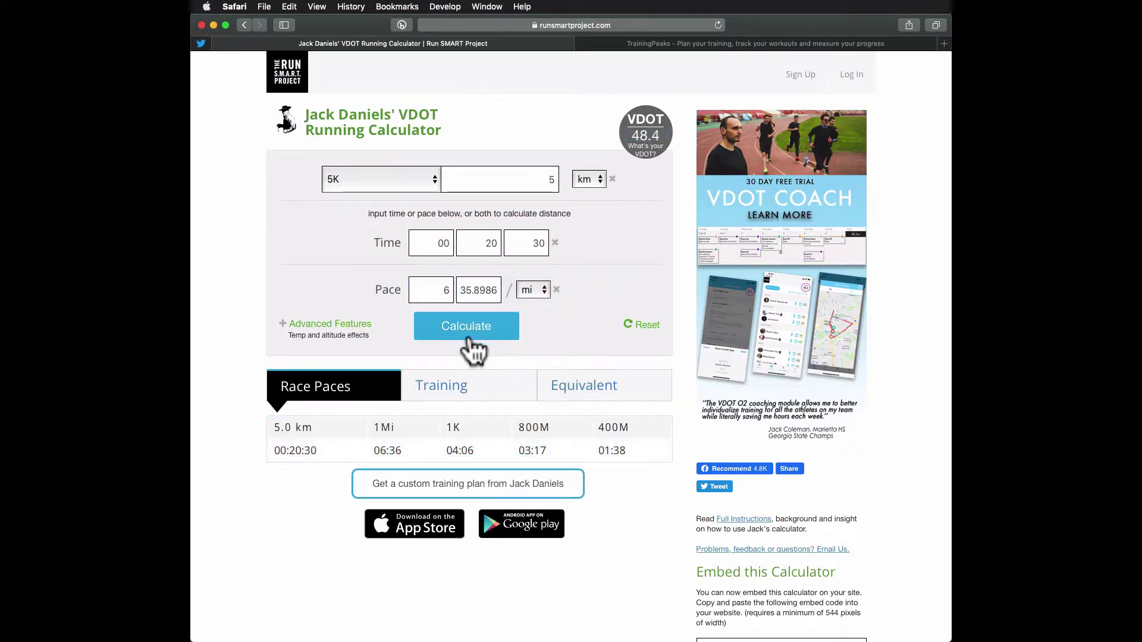
Show the equivalent race performances and examine the times and paces for the other distances.
scroll(403, 357, "down", 4)
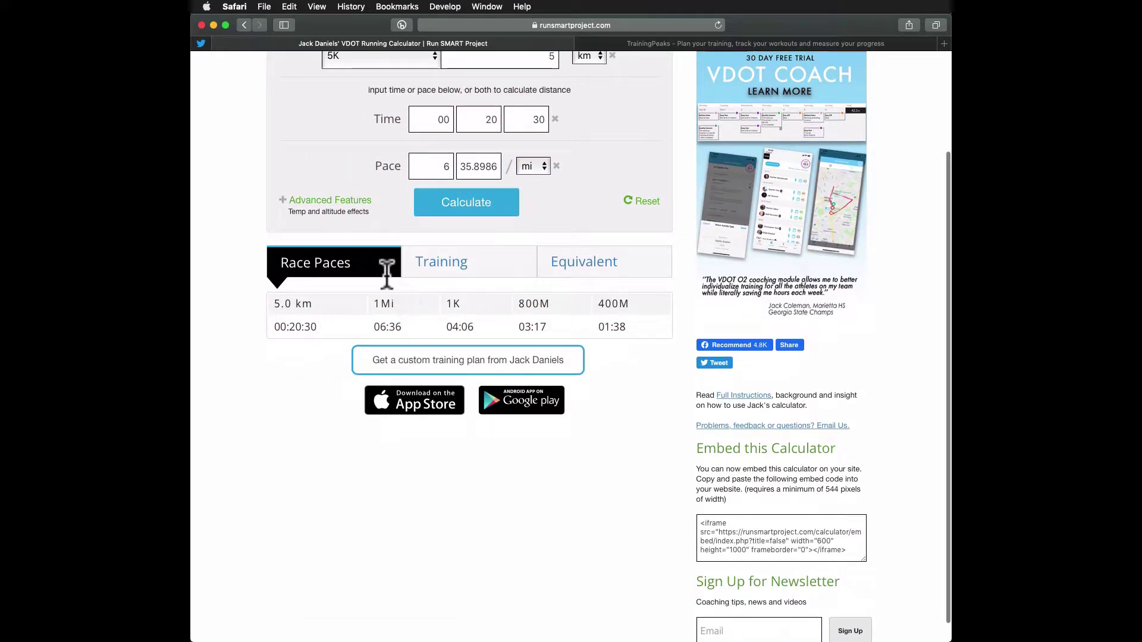
left_click(598, 266)
scroll(599, 354, "down", 2)
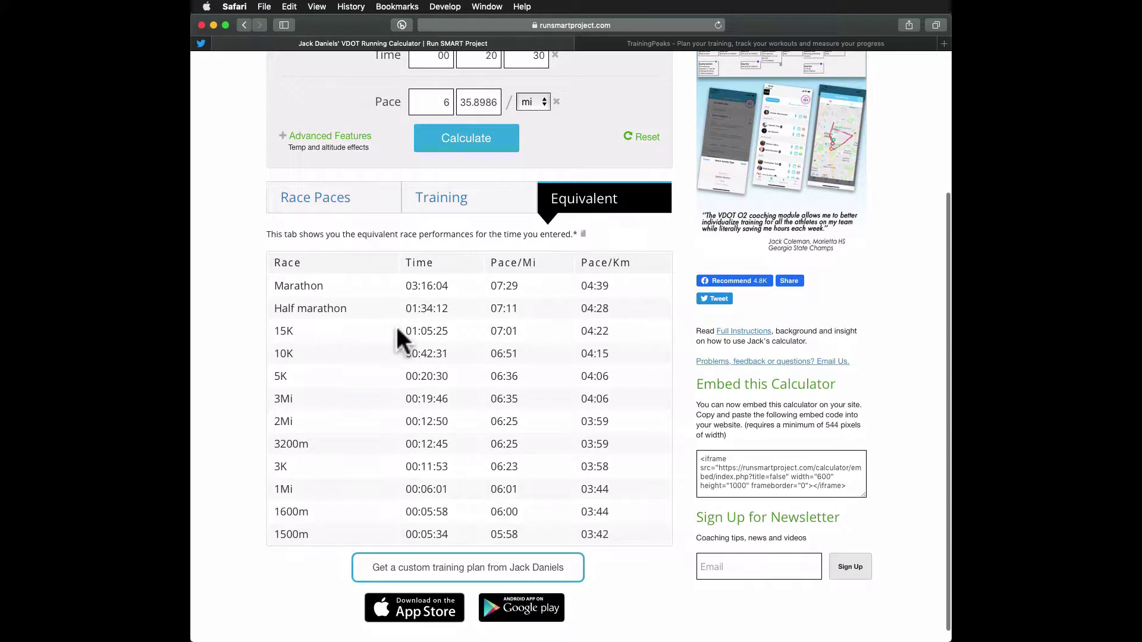
scroll(397, 330, "up", 2)
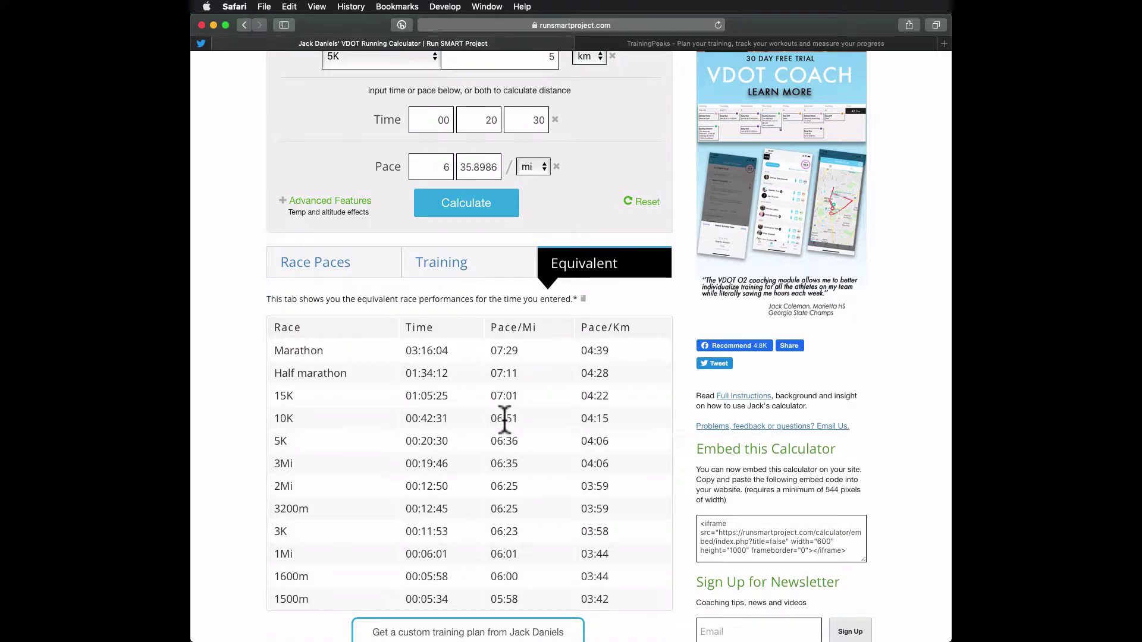
Switch to TrainingPeaks and open the first athlete's account settings at the Run Speed/Pace zones.
left_click(697, 44)
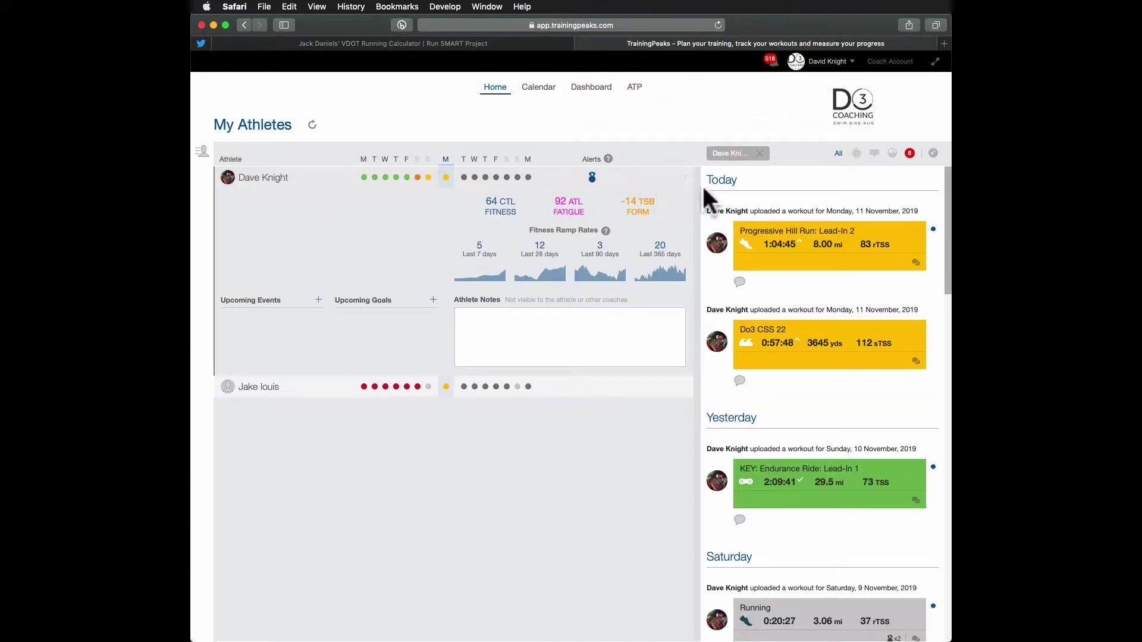
left_click(684, 179)
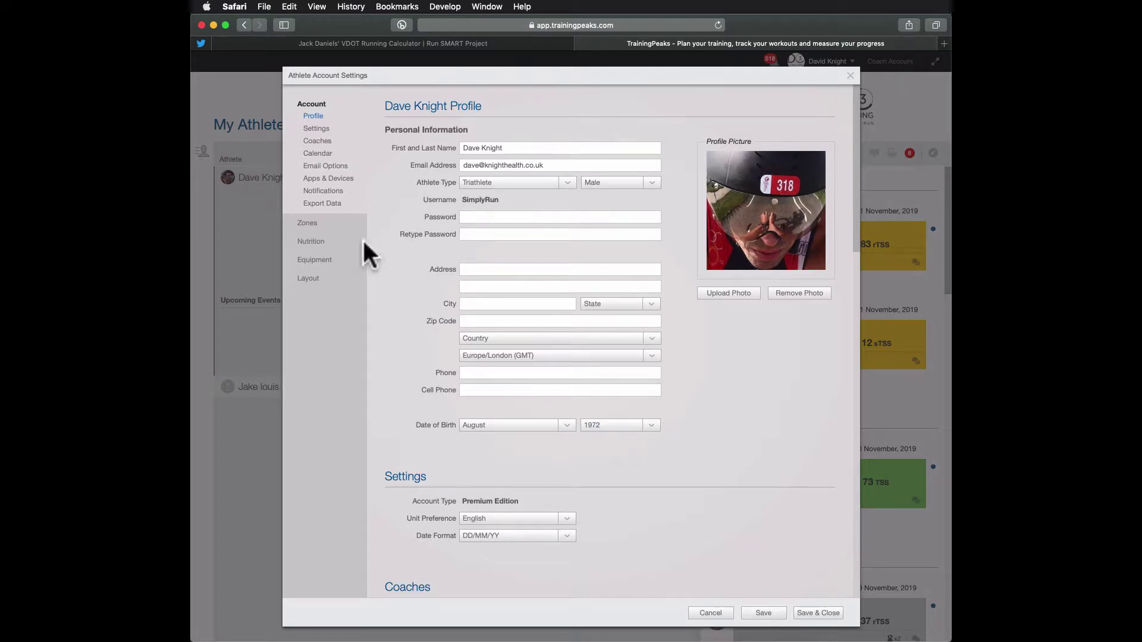
left_click(310, 224)
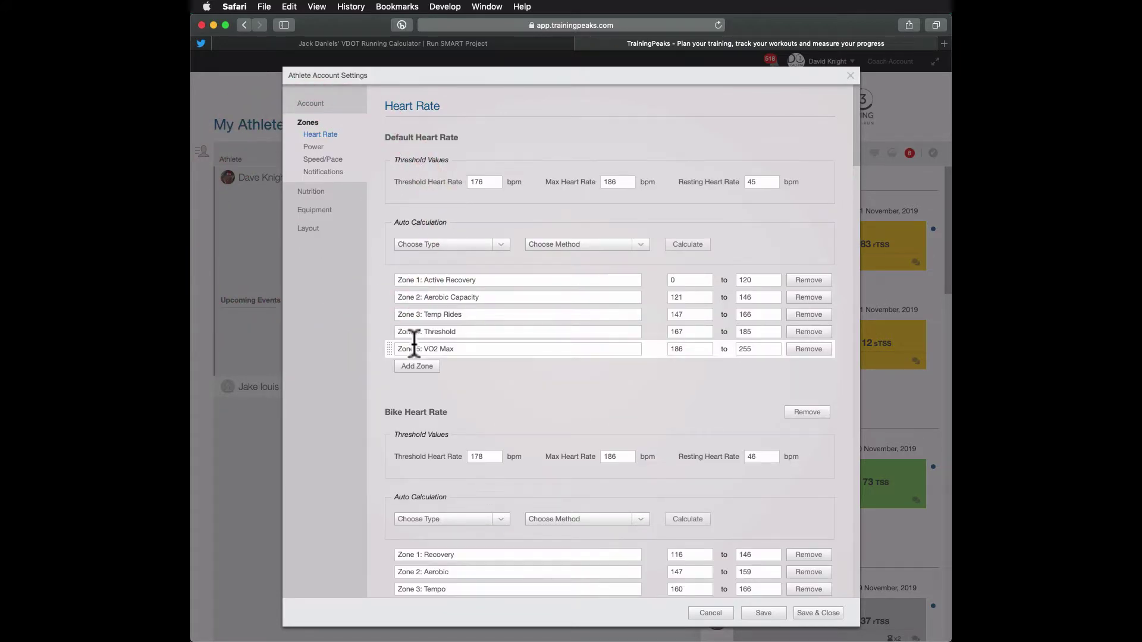
scroll(413, 339, "down", 10)
scroll(414, 344, "down", 5)
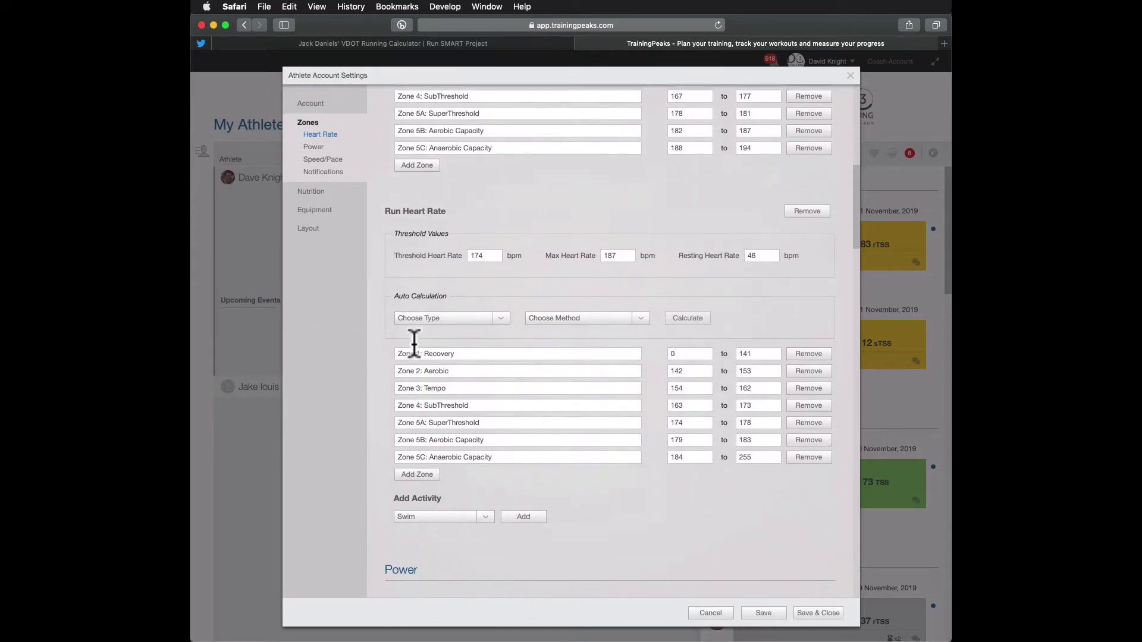
scroll(414, 342, "down", 20)
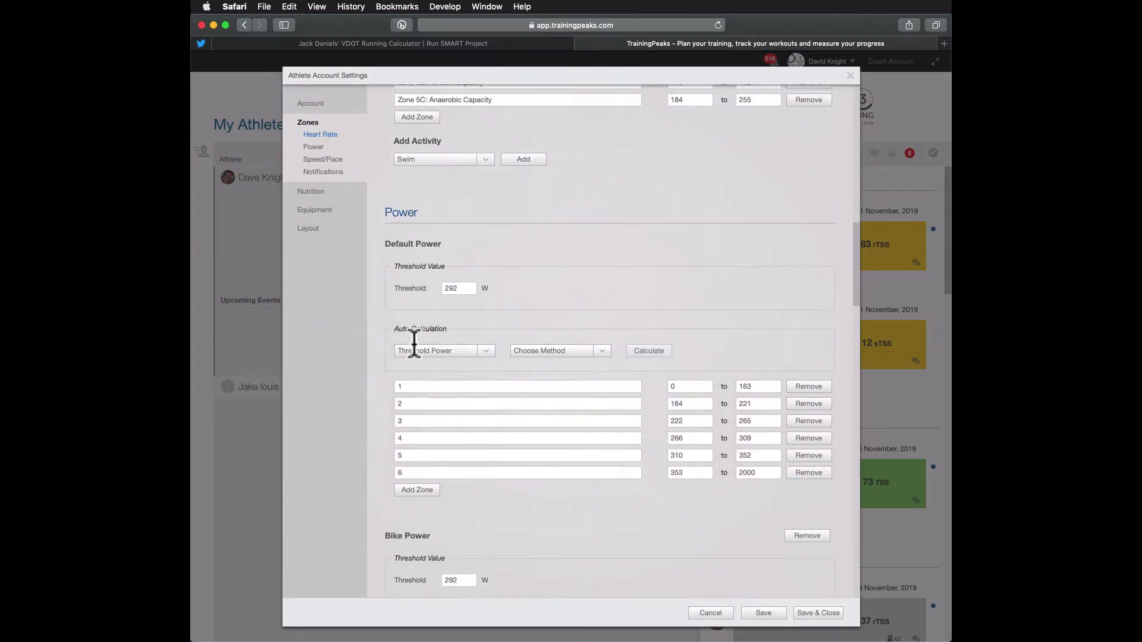
scroll(414, 344, "down", 11)
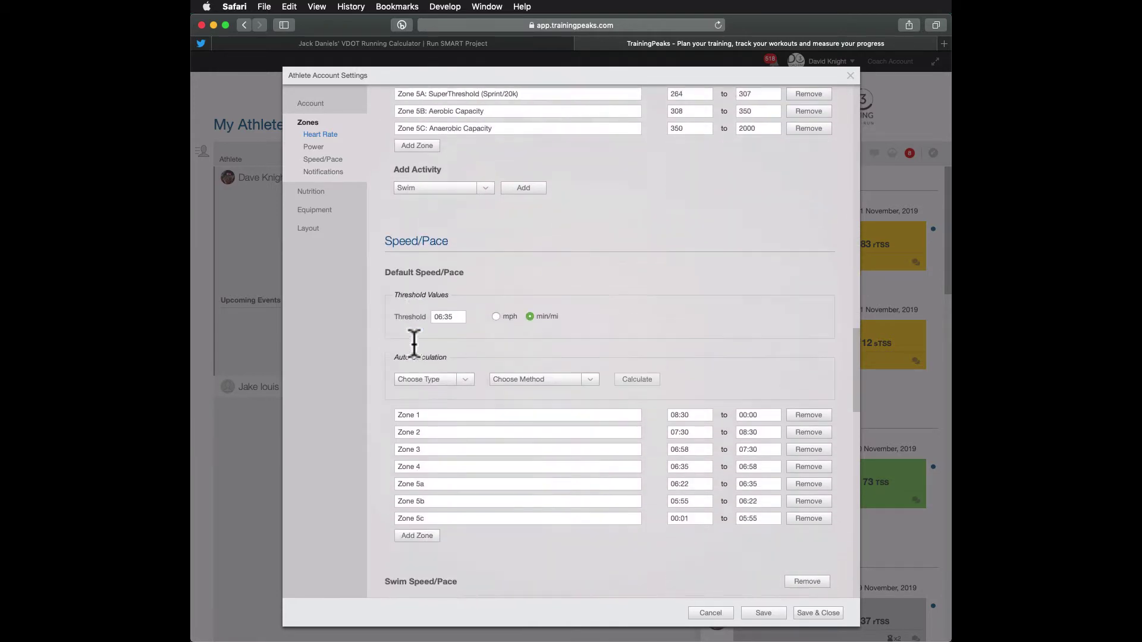
scroll(414, 345, "up", 2)
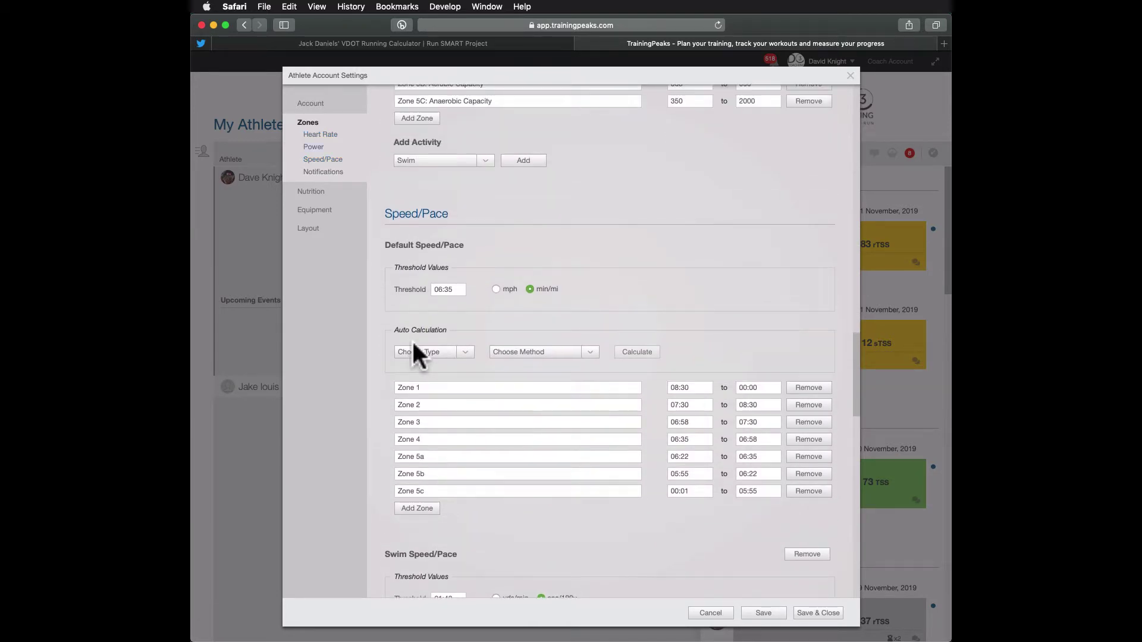
scroll(431, 292, "down", 17)
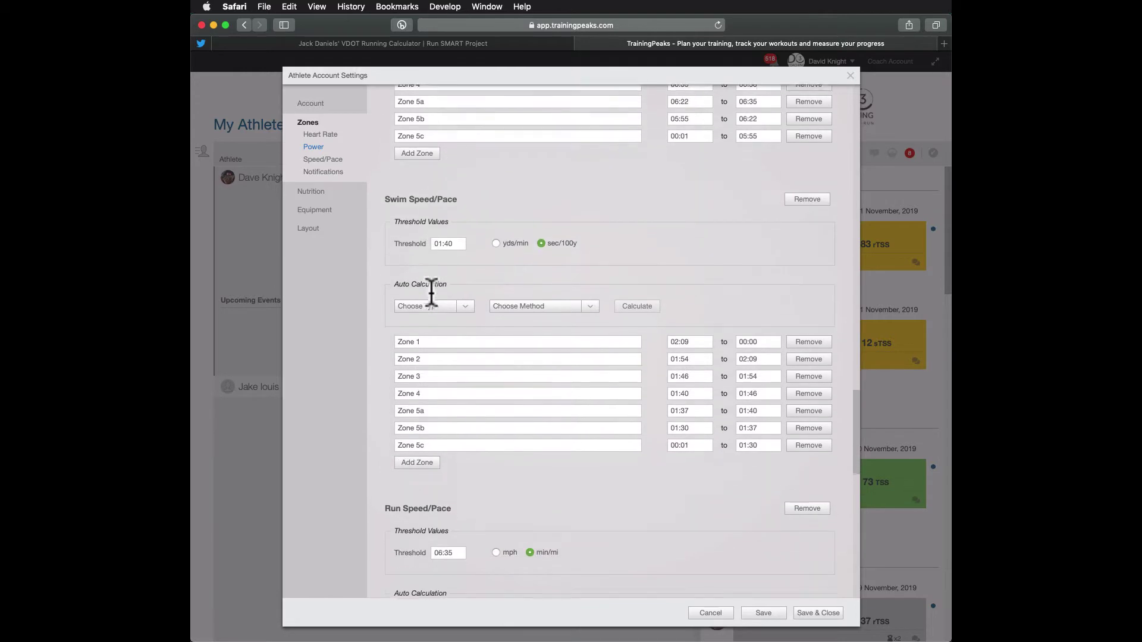
scroll(410, 294, "down", 2)
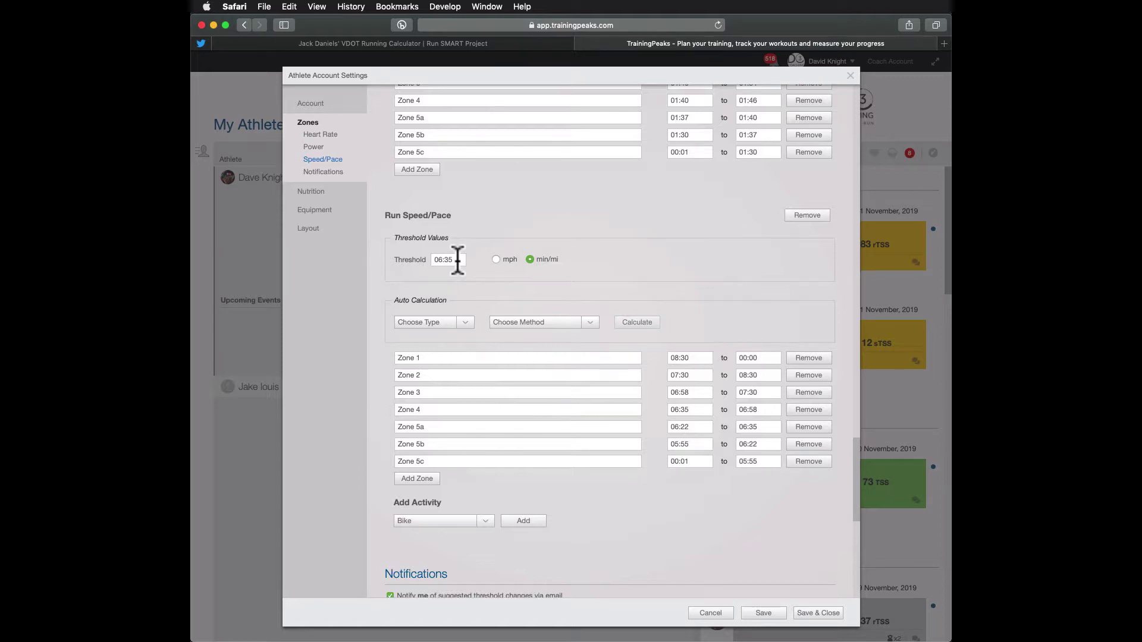
Check the equivalent 10K pace per mile in the VDOT calculator, and set the athlete's run threshold pace to 06:51 min/mi.
left_click(550, 42)
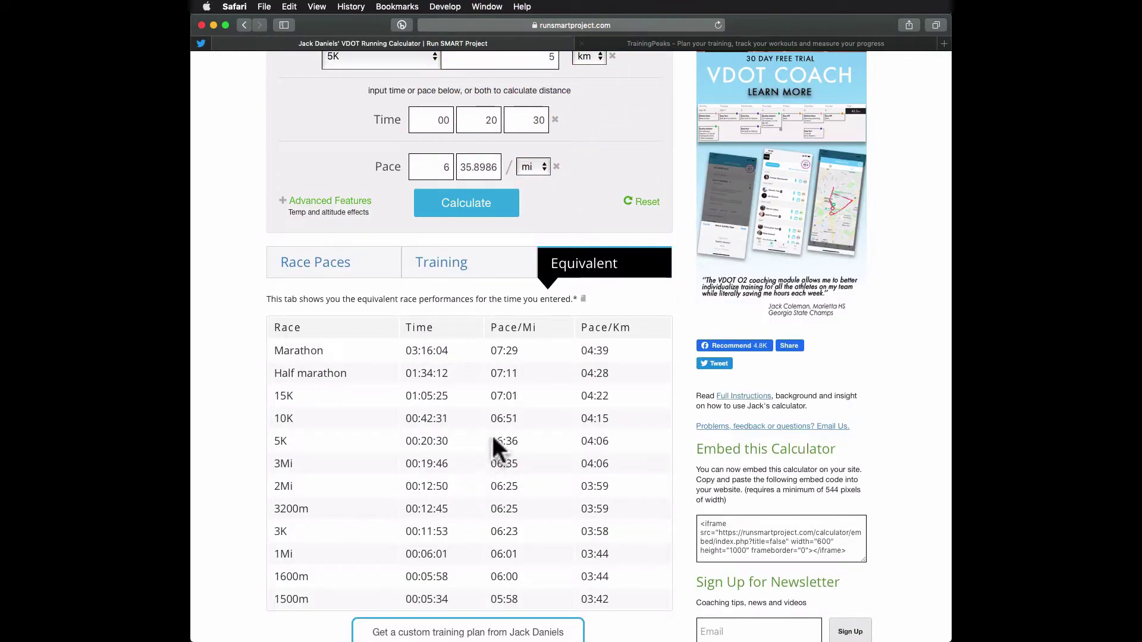
left_click(650, 42)
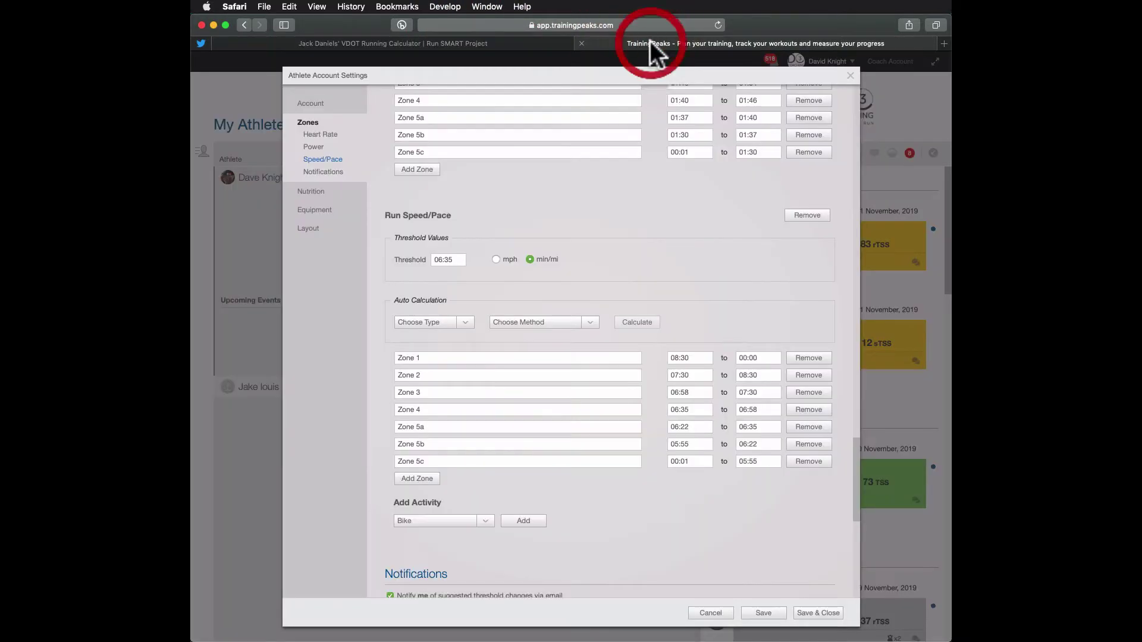
left_click(460, 260)
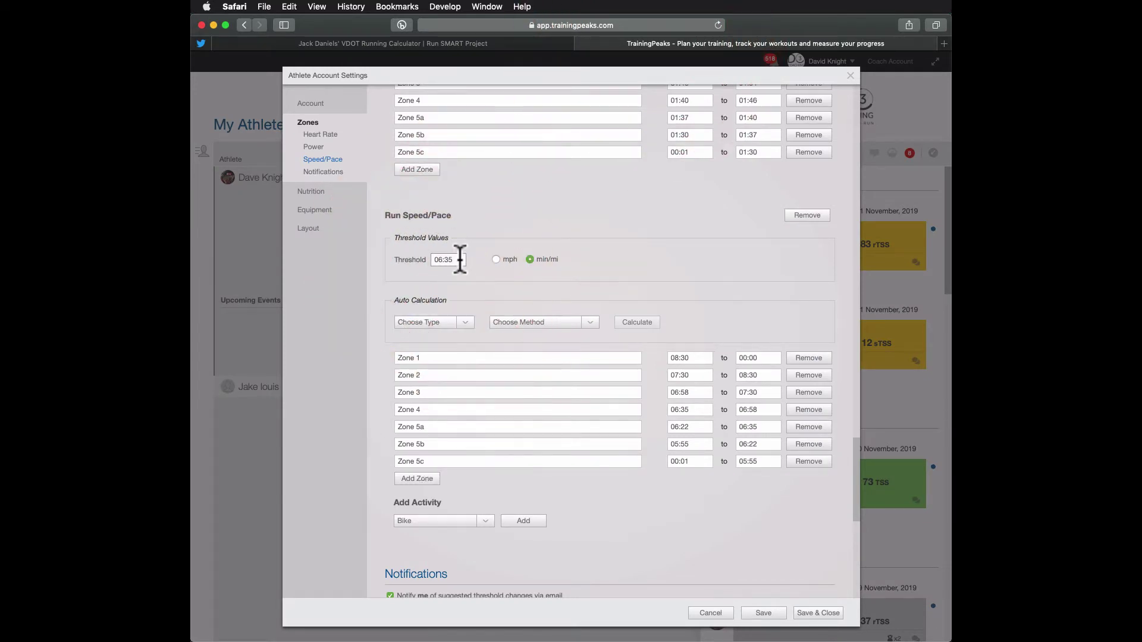
key("BackSpace")
key("BackSpace")
type("51")
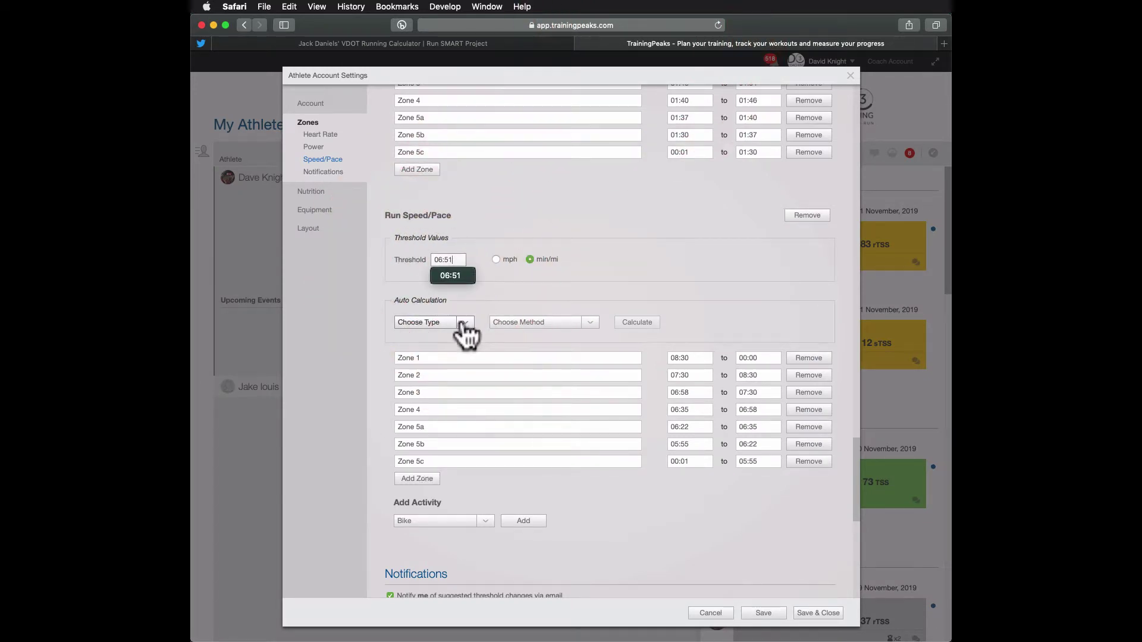
Calculate the run pace zones from Threshold Speed using the Joe Friel for Running (7) method.
left_click(464, 324)
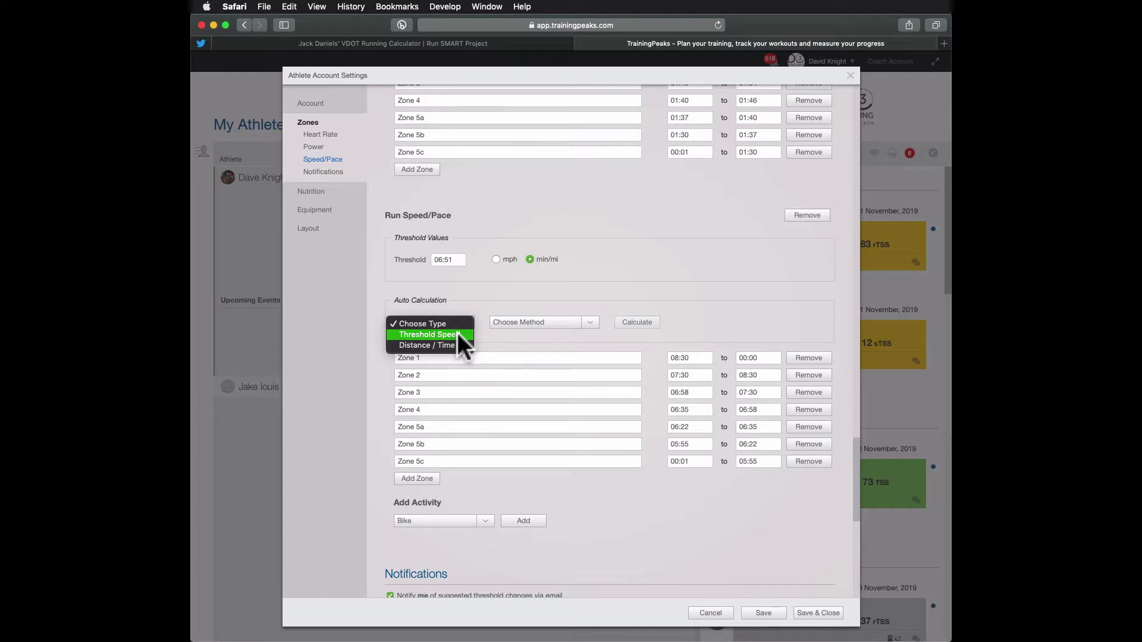
left_click(445, 335)
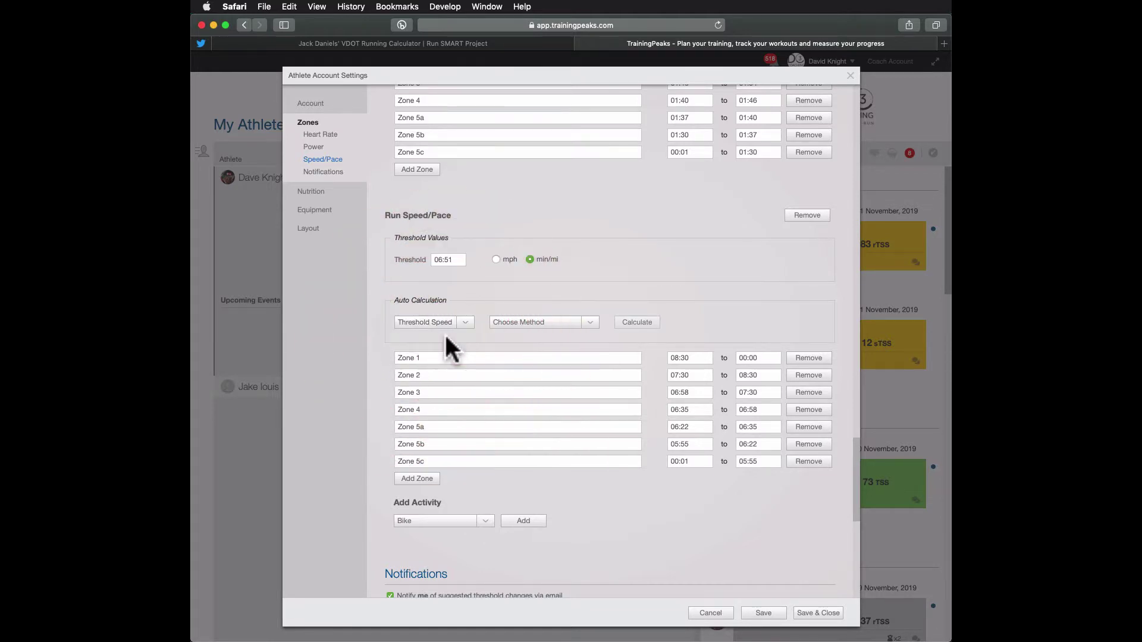
left_click(534, 323)
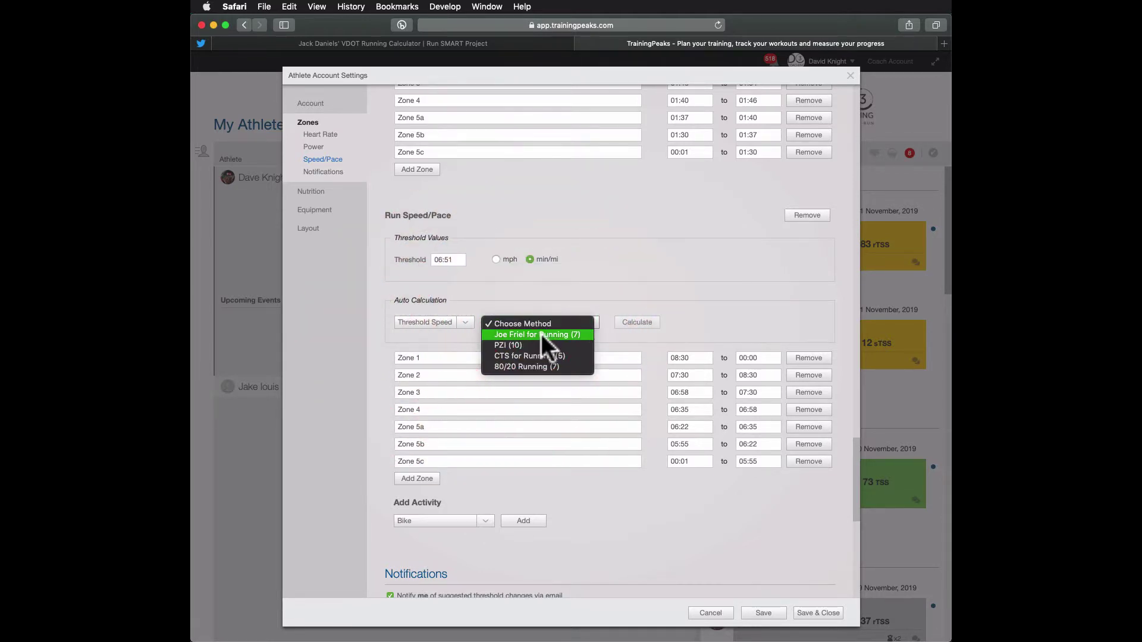
left_click(541, 334)
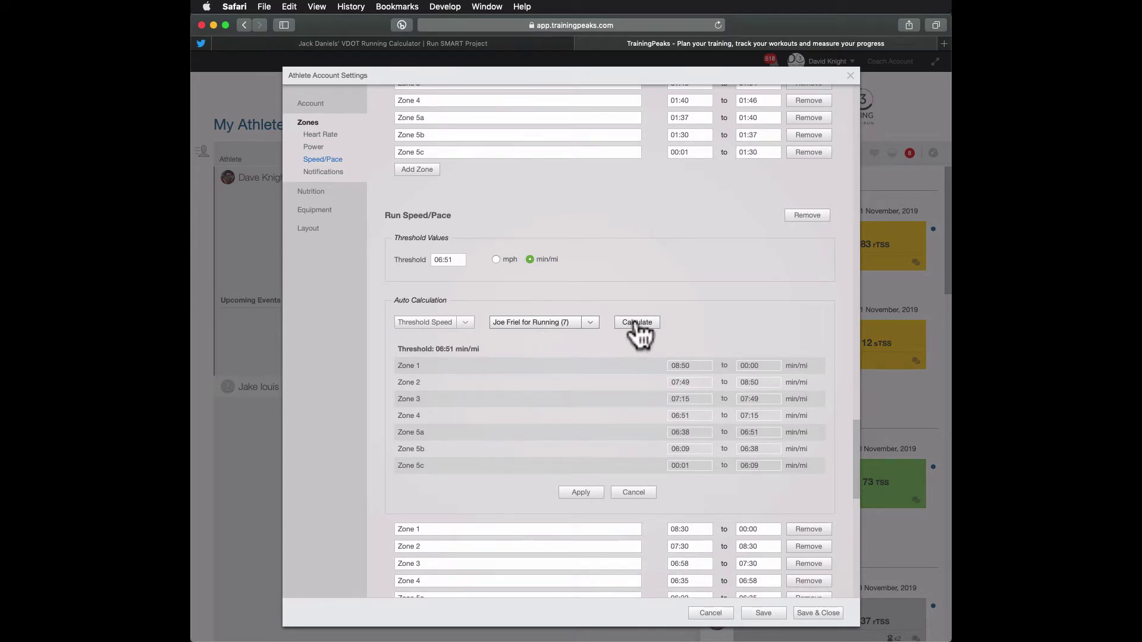
left_click(636, 323)
Apply the calculated zones to Run Speed/Pace, then save and close the athlete's account settings.
scroll(684, 326, "down", 1)
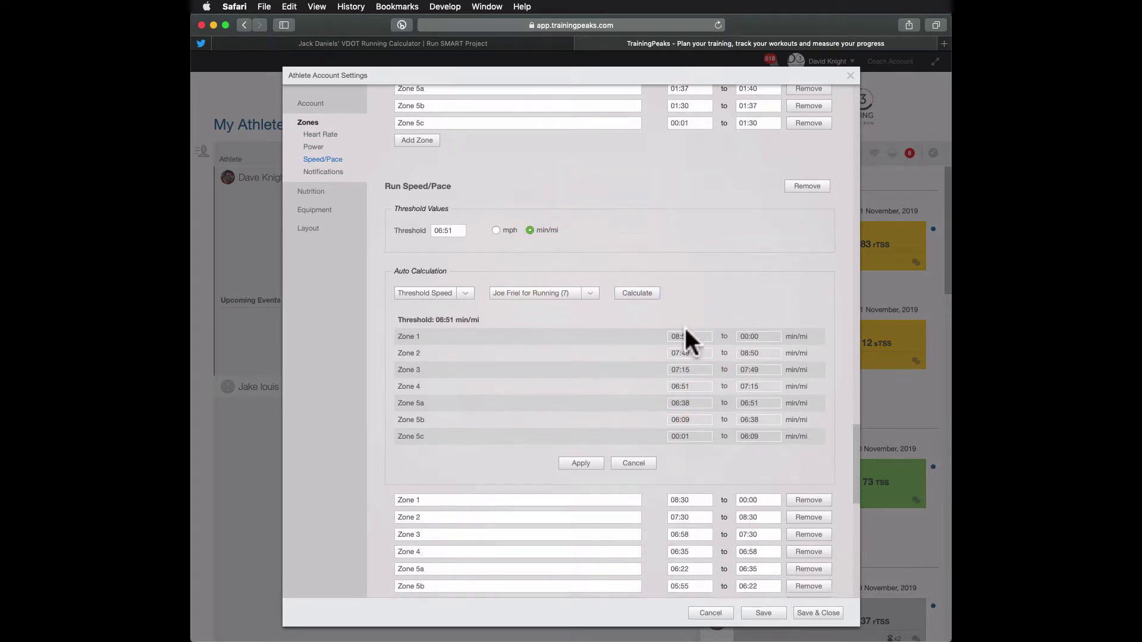
scroll(684, 326, "down", 2)
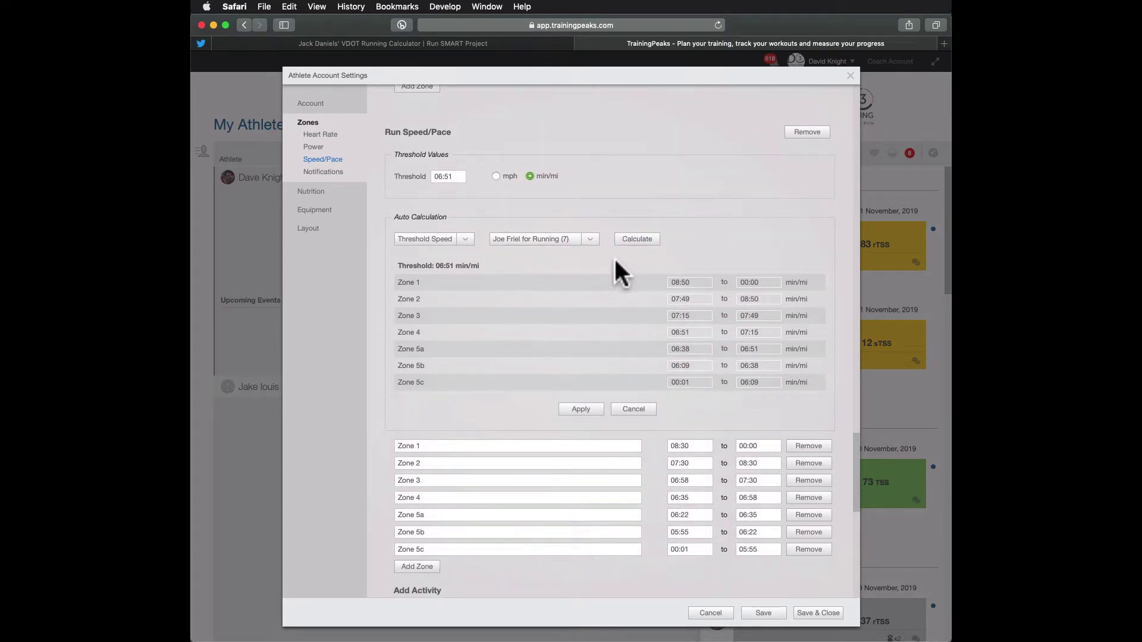
left_click(581, 410)
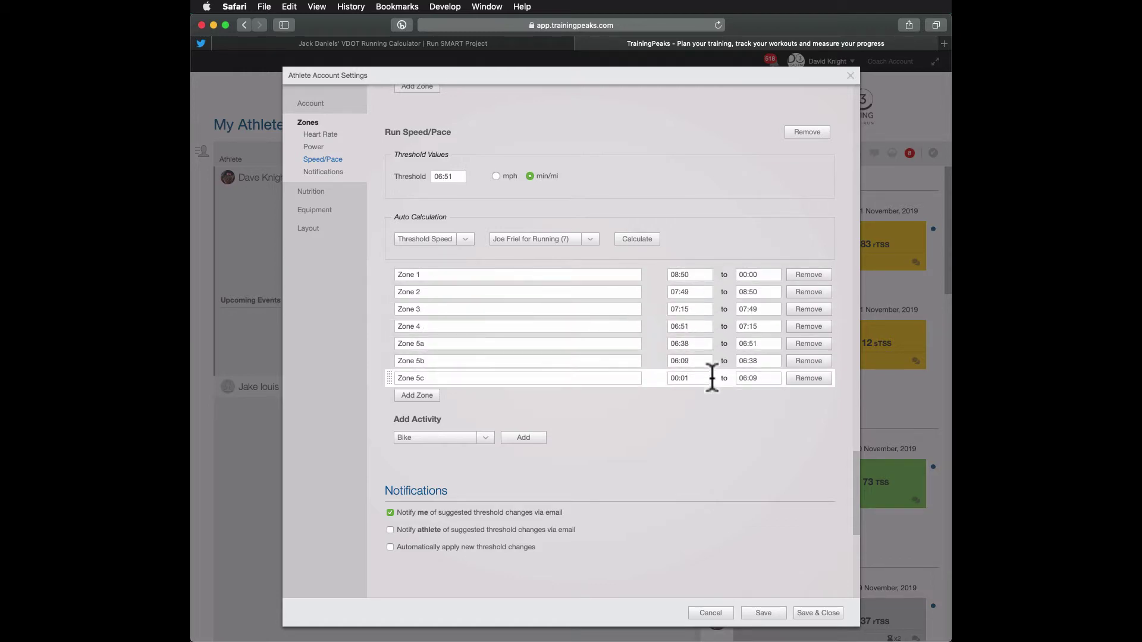
scroll(739, 561, "down", 1)
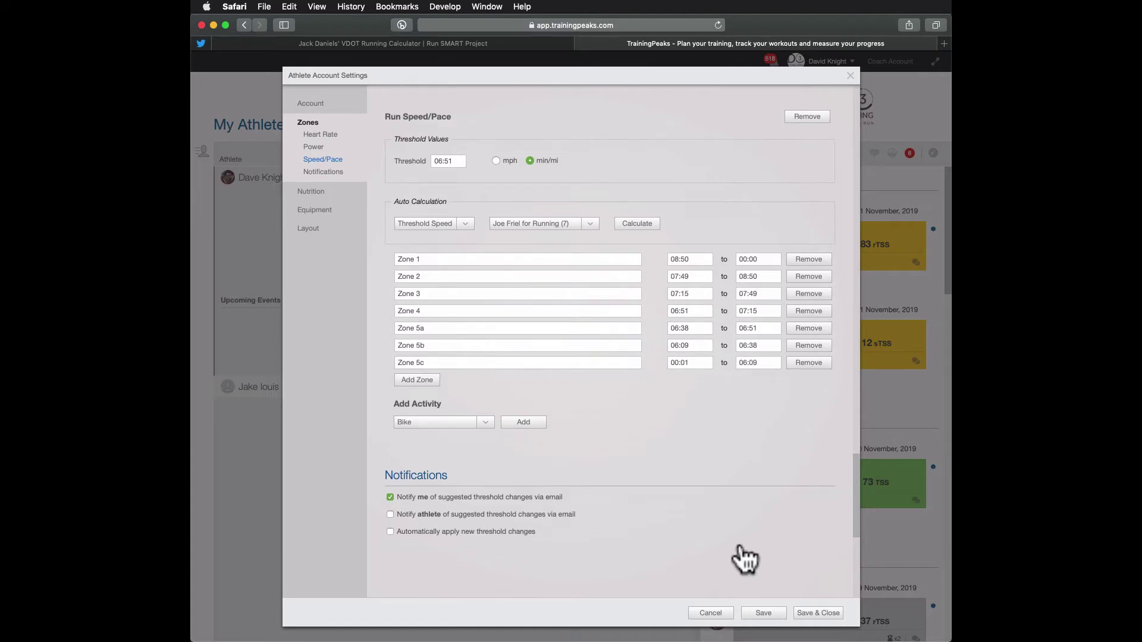
left_click(825, 615)
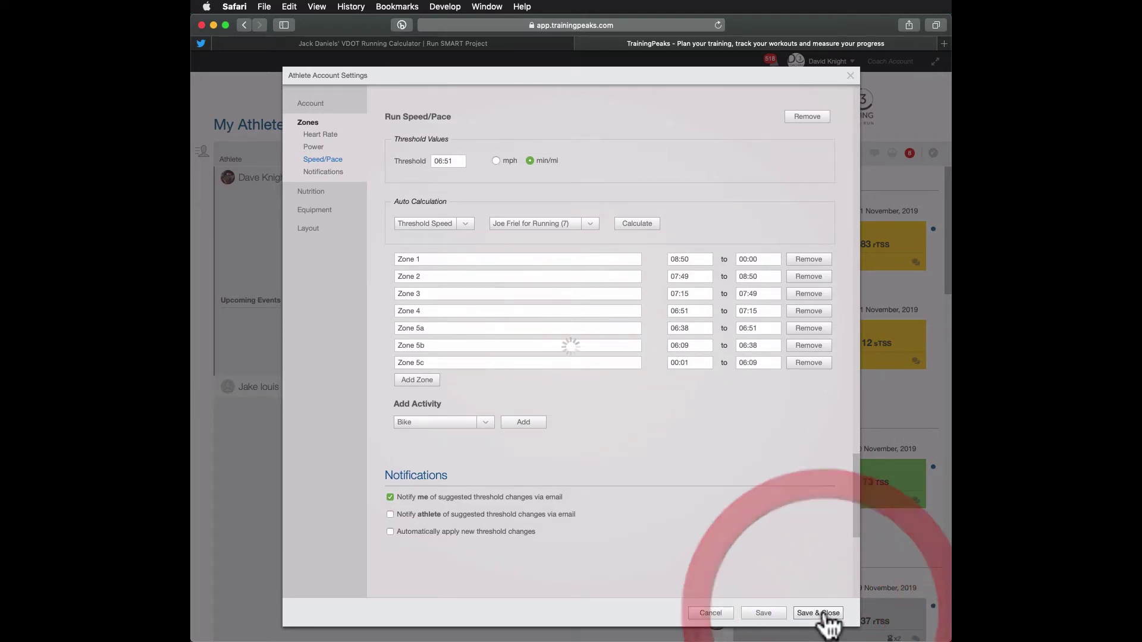